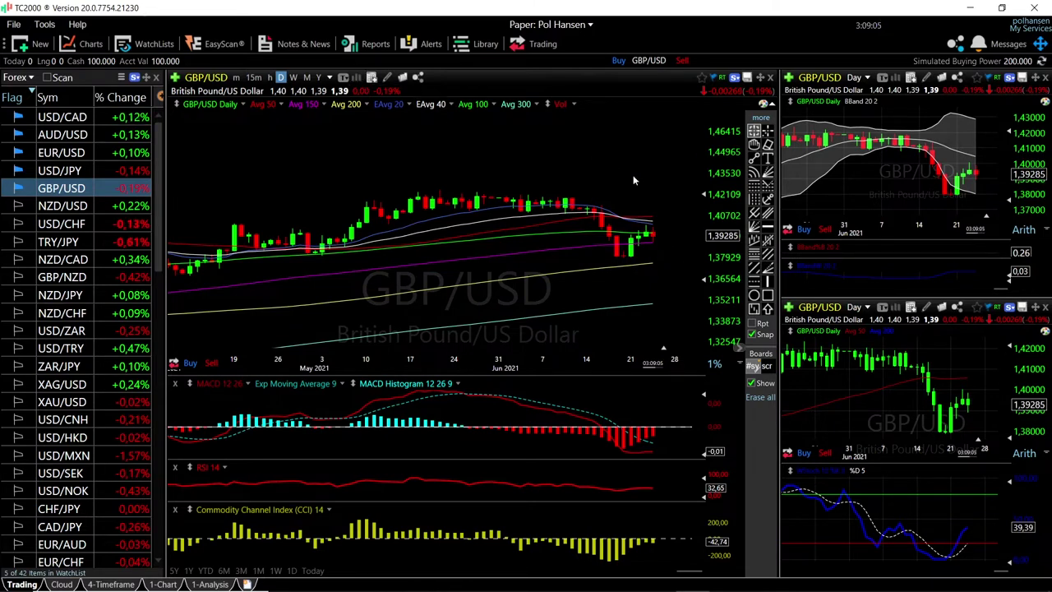
Zoom the GBP/USD daily chart, with its moving averages and MACD, RSI and CCI panes
{"action": "scroll", "coordinate": [680, 267], "scroll_direction": "up", "scroll_amount": 1}
Zoom in on June GBP/USD candles and read the latest bar's price and indicator values
{"action": "scroll", "coordinate": [680, 267], "scroll_direction": "up", "scroll_amount": 1}
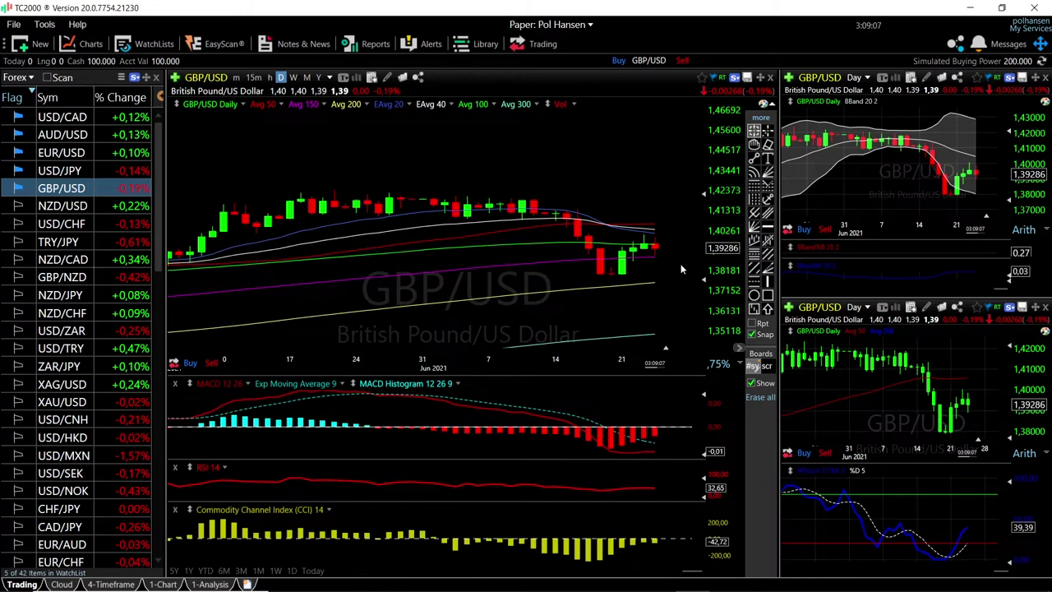
{"action": "scroll", "coordinate": [681, 268], "scroll_direction": "up", "scroll_amount": 1}
{"action": "scroll", "coordinate": [681, 269], "scroll_direction": "up", "scroll_amount": 2}
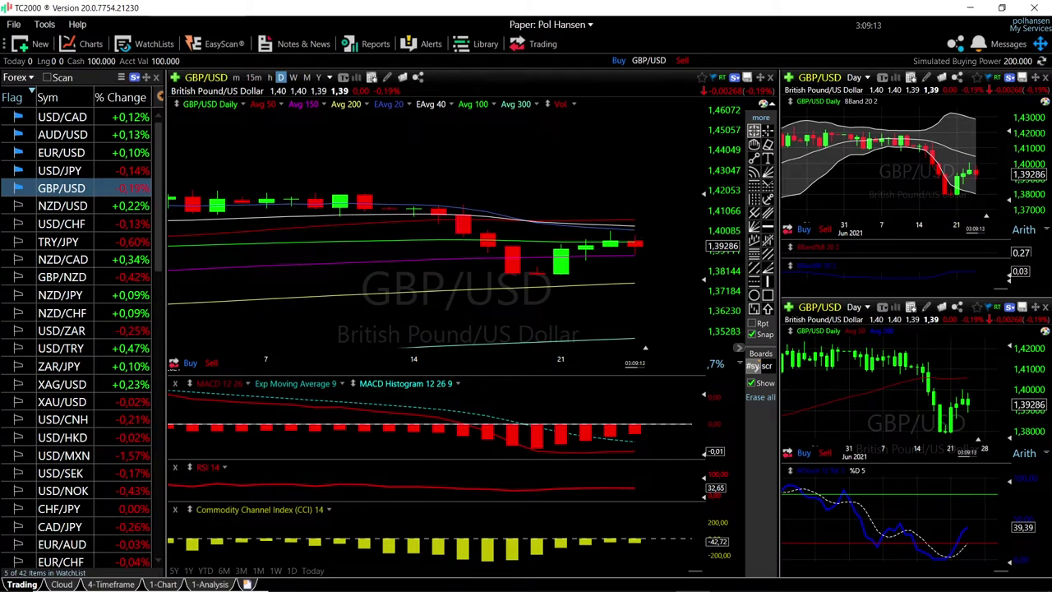
{"action": "left_click", "coordinate": [640, 243]}
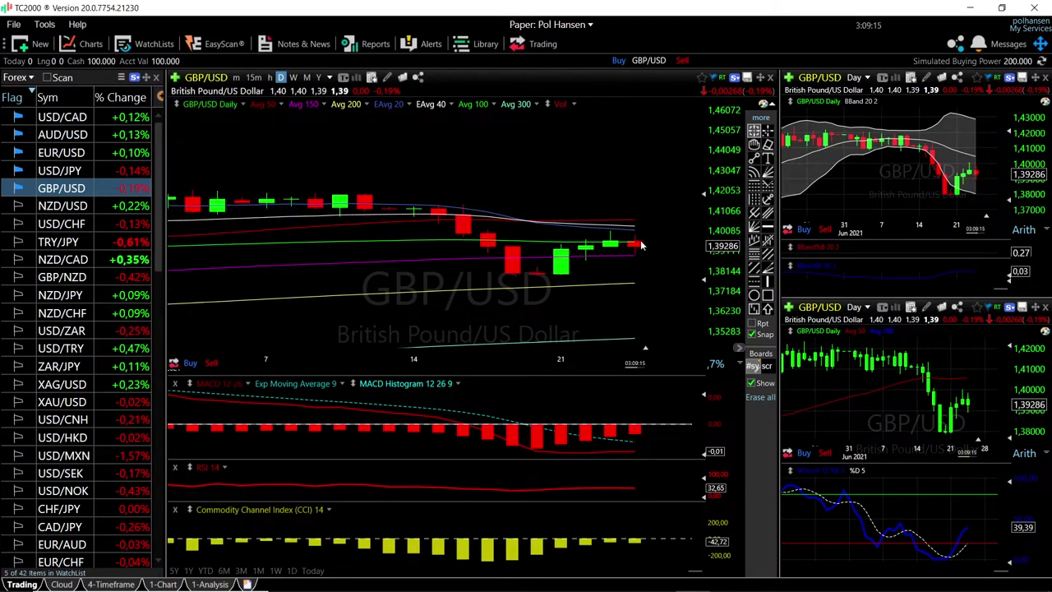
{"action": "left_click", "coordinate": [633, 253]}
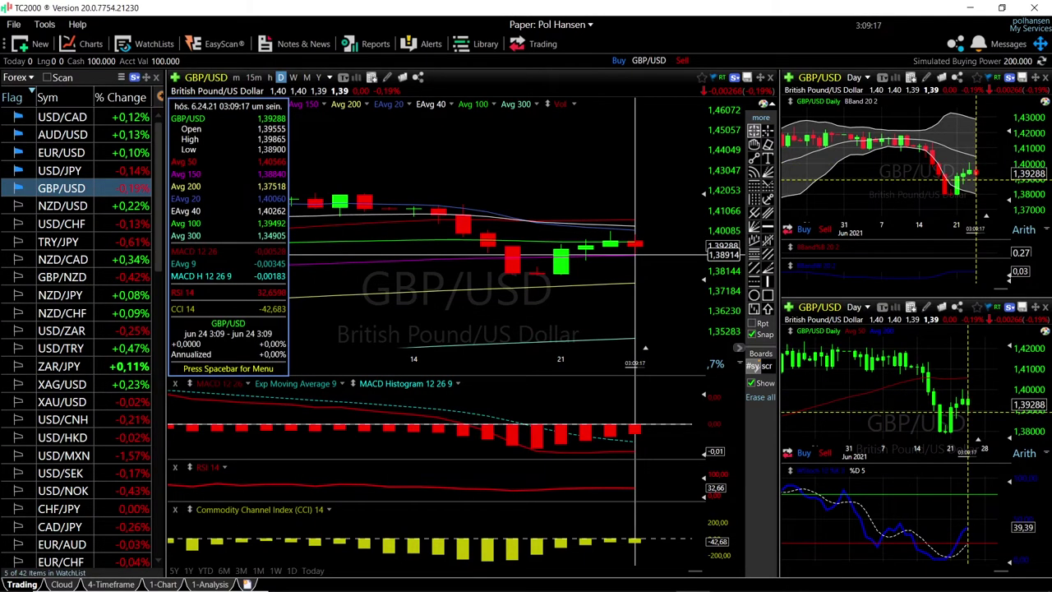
Dismiss the data readout, readjust the zoom, and load USD/JPY into all charts
{"action": "left_click", "coordinate": [635, 247]}
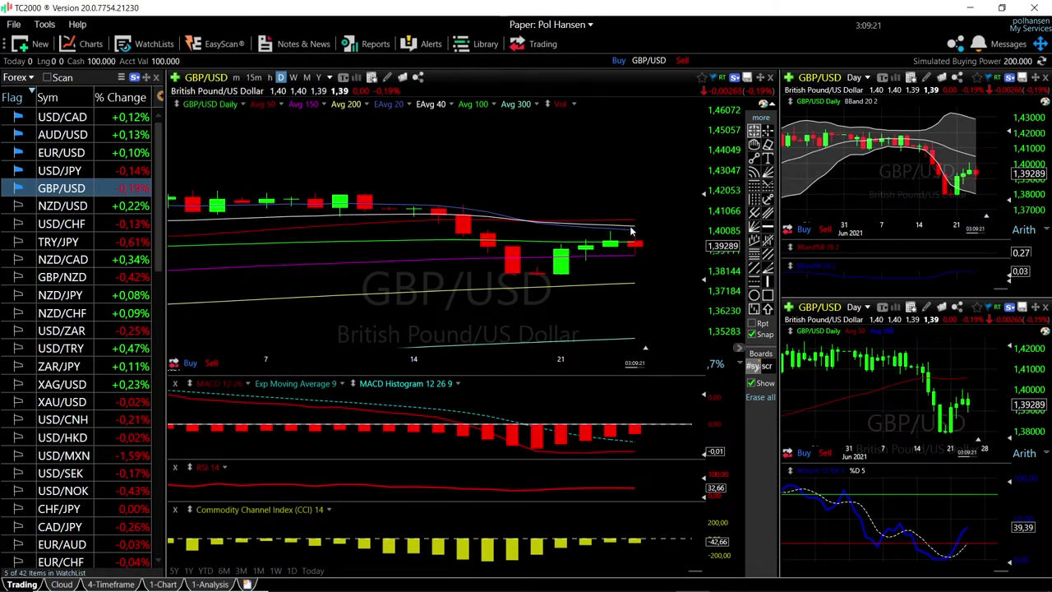
{"action": "scroll", "coordinate": [648, 207], "scroll_direction": "down", "scroll_amount": 2}
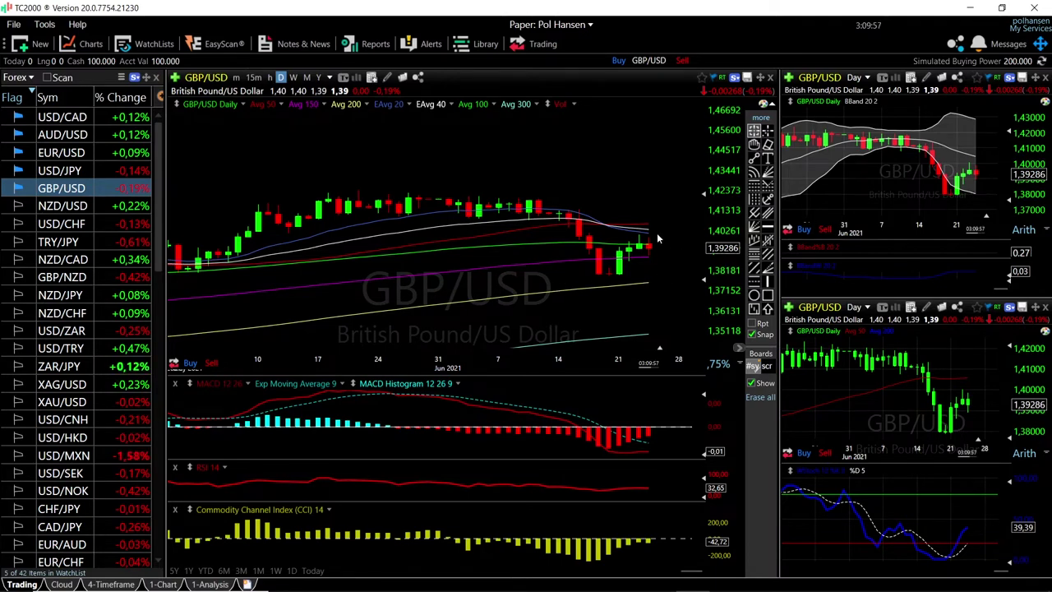
{"action": "scroll", "coordinate": [658, 238], "scroll_direction": "up", "scroll_amount": 5}
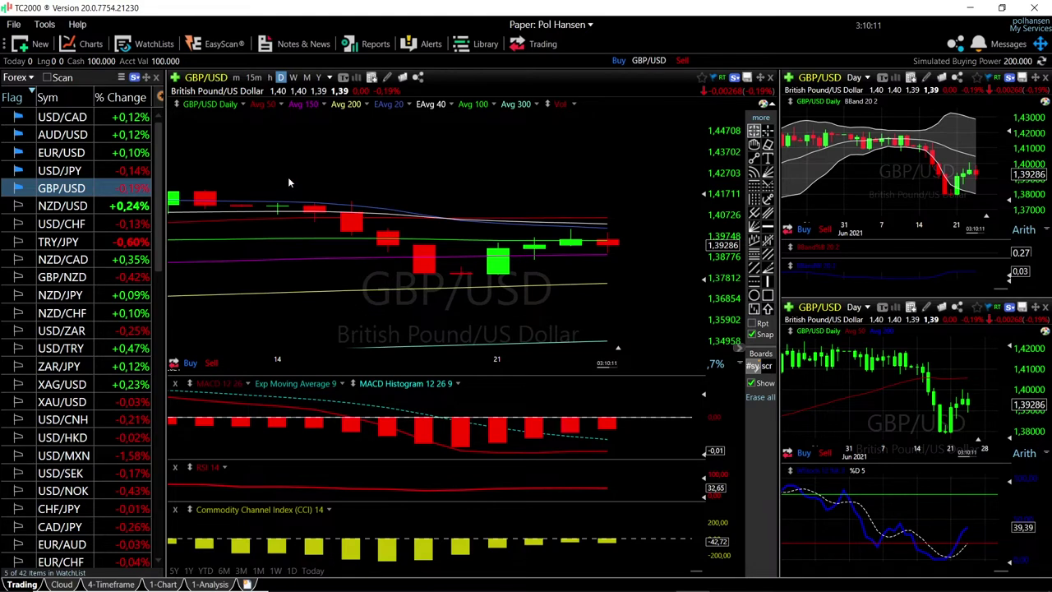
{"action": "key", "text": "Up"}
{"action": "key", "text": "Up"}
{"action": "key", "text": "Down"}
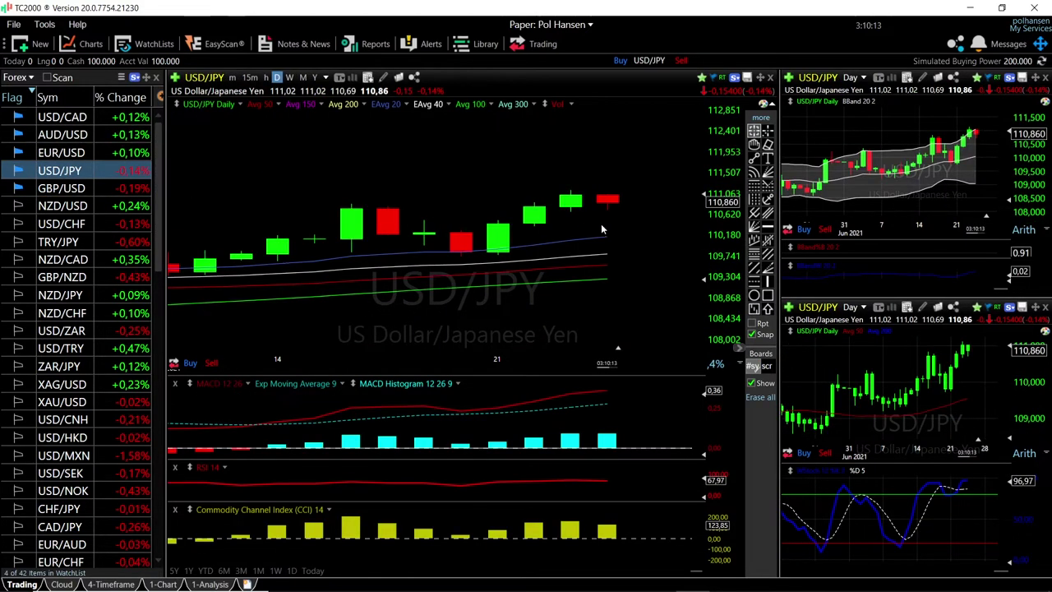
Zoom out the USD/JPY daily chart and read a bar's OHLC and indicator values
{"action": "scroll", "coordinate": [615, 254], "scroll_direction": "down", "scroll_amount": 4}
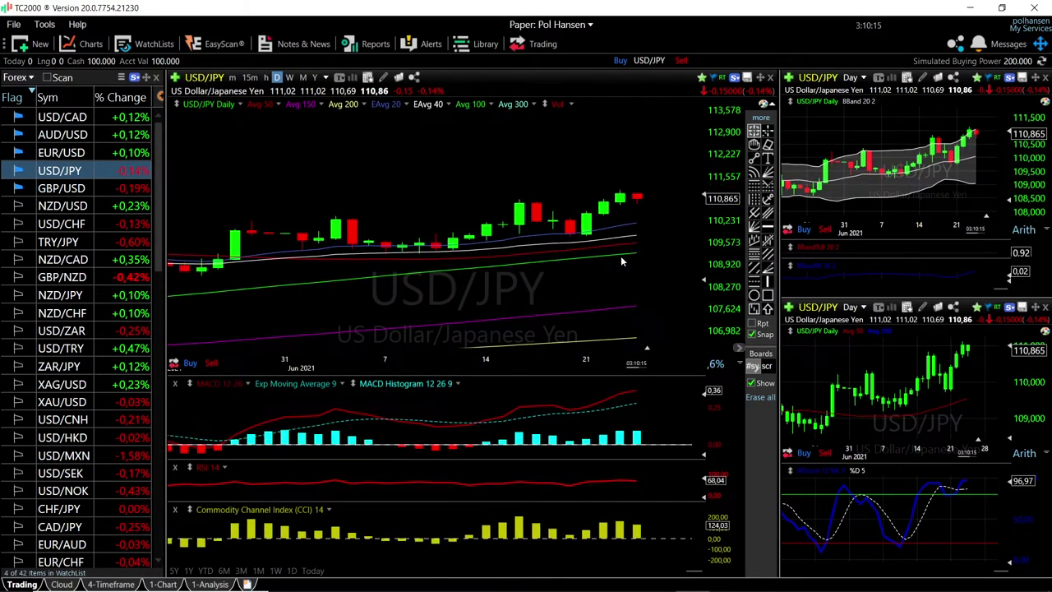
{"action": "scroll", "coordinate": [620, 261], "scroll_direction": "down", "scroll_amount": 1}
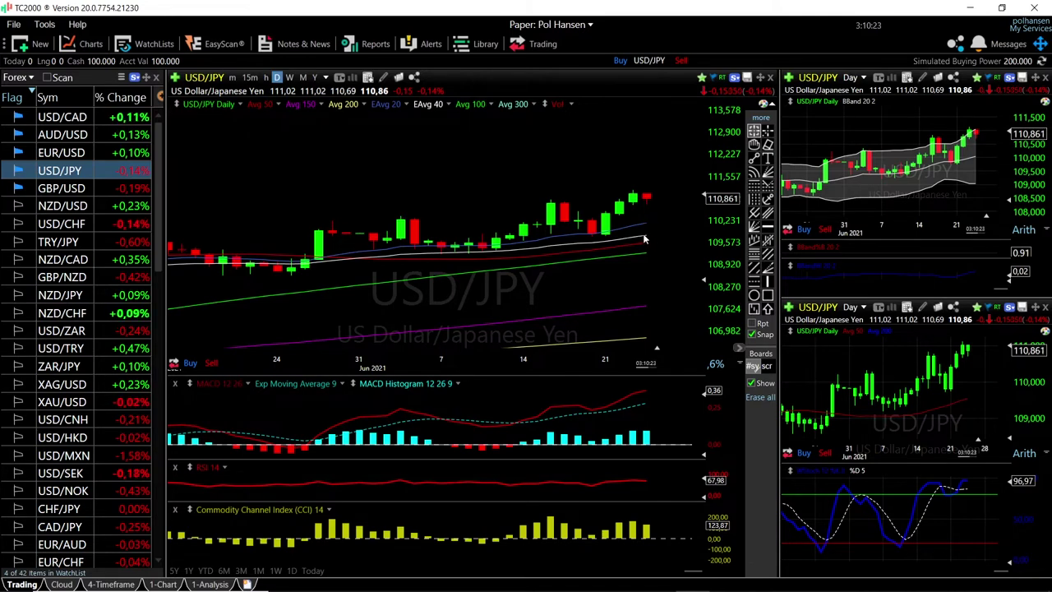
{"action": "left_click_drag", "start_coordinate": [649, 234], "coordinate": [647, 235]}
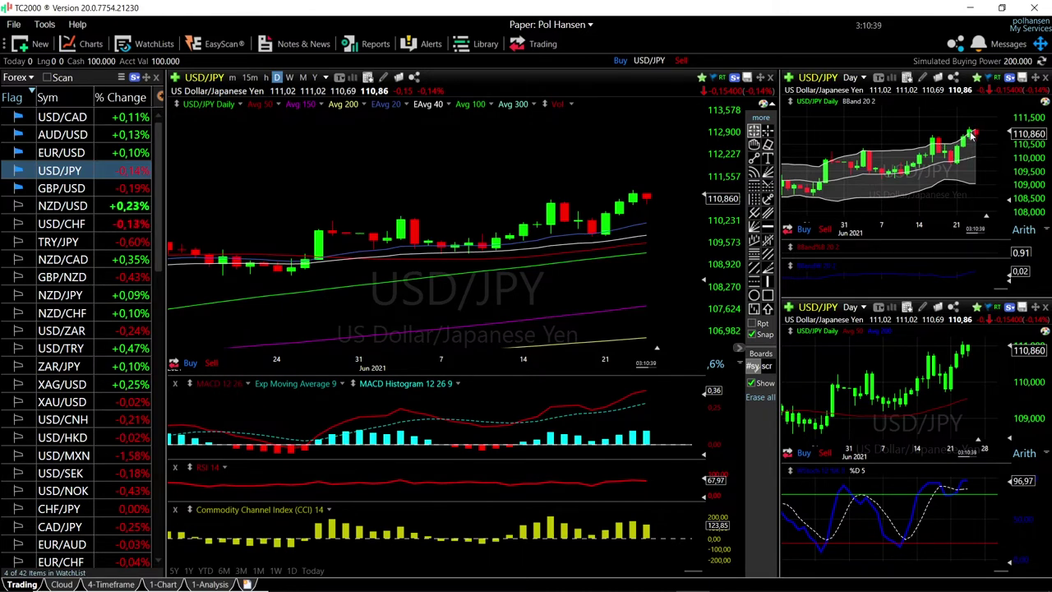
Widen the USD/JPY chart to about April–June 2021, then load EUR/USD into all charts
{"action": "scroll", "coordinate": [968, 146], "scroll_direction": "down", "scroll_amount": 5}
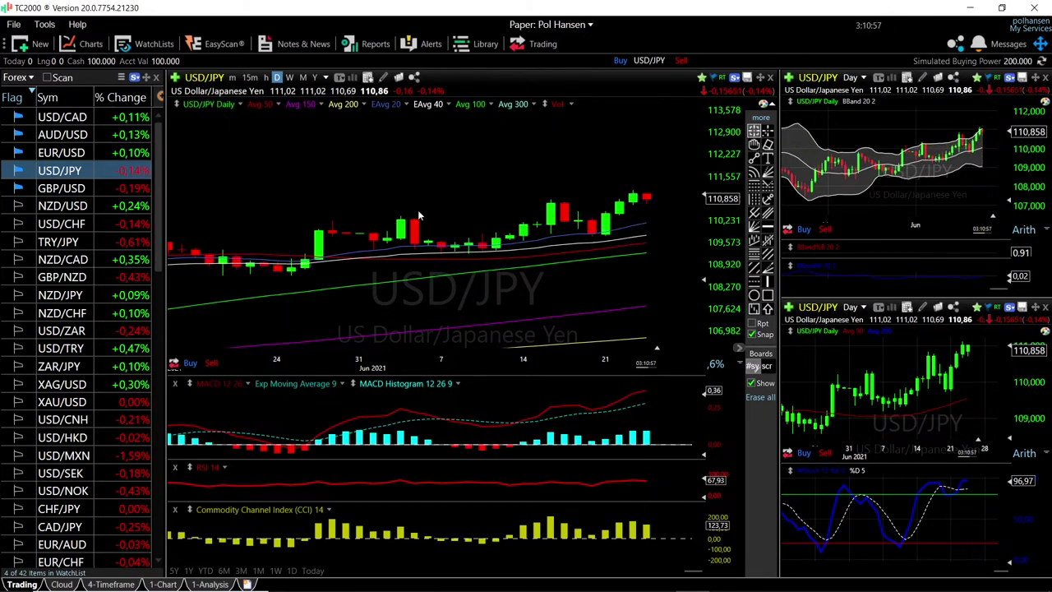
{"action": "scroll", "coordinate": [418, 209], "scroll_direction": "down", "scroll_amount": 5}
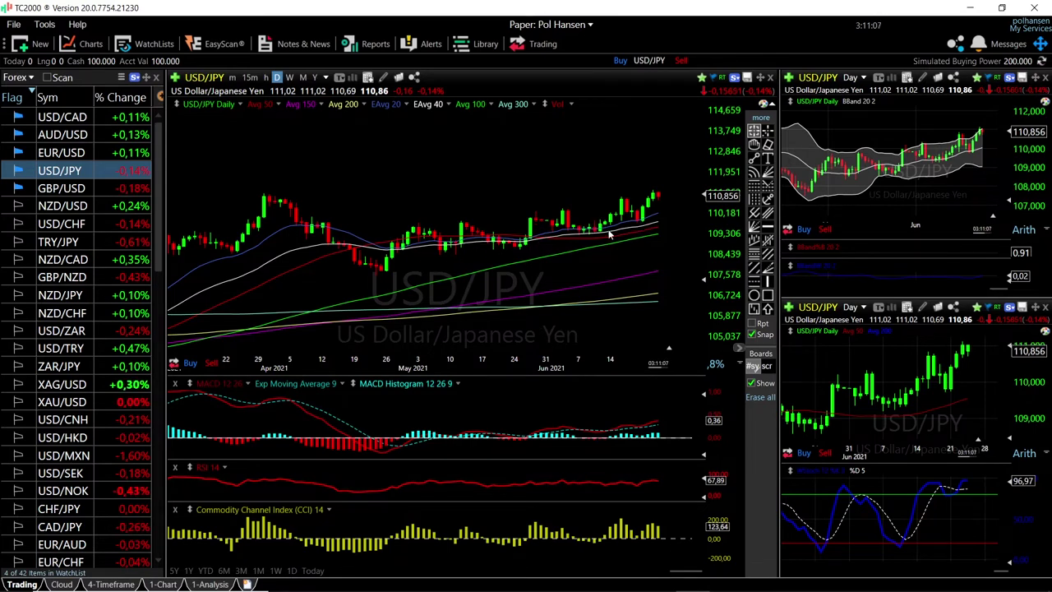
{"action": "key", "text": "Up"}
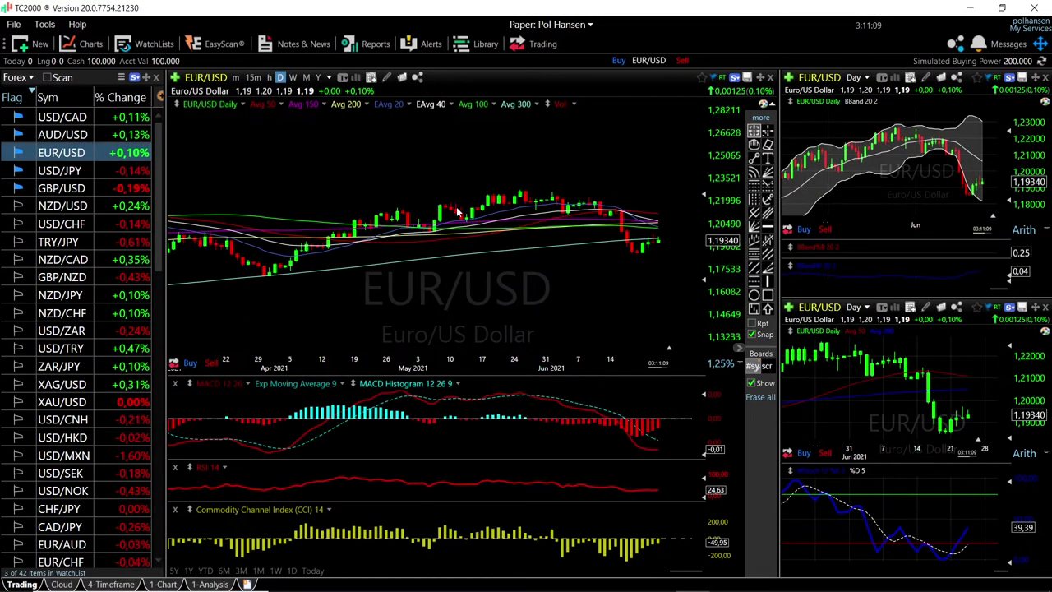
Zoom the EUR/USD daily chart and read a bar's Bollinger Band values
{"action": "scroll", "coordinate": [603, 245], "scroll_direction": "up", "scroll_amount": 4}
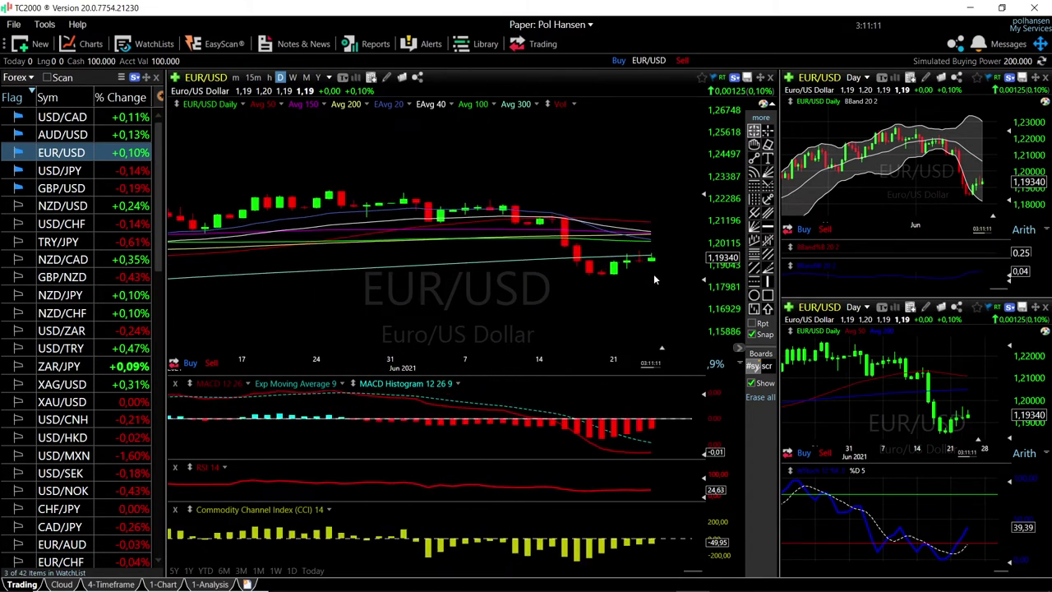
{"action": "scroll", "coordinate": [655, 279], "scroll_direction": "up", "scroll_amount": 1}
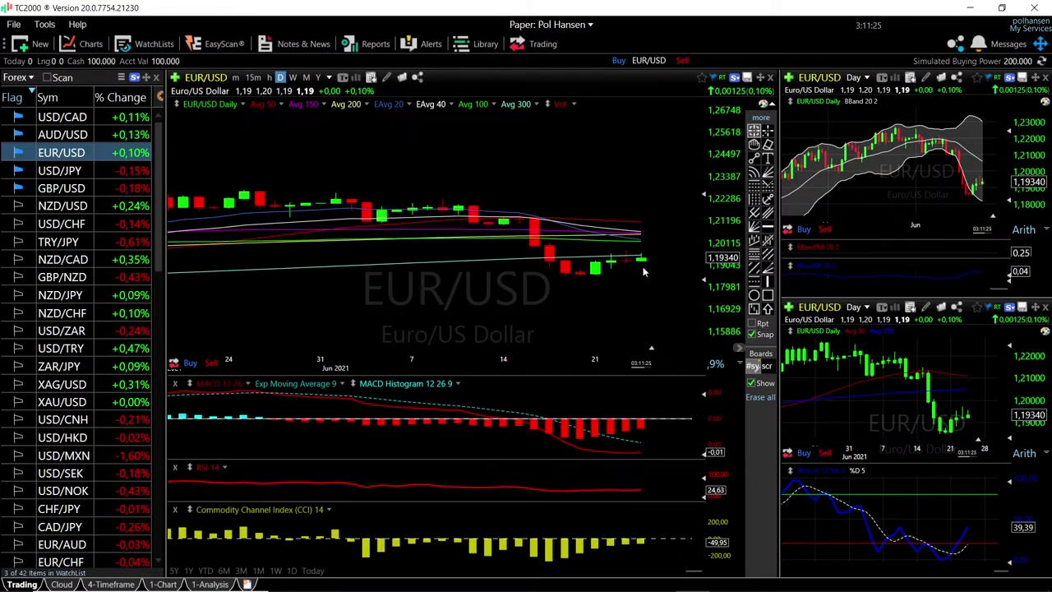
{"action": "scroll", "coordinate": [648, 277], "scroll_direction": "down", "scroll_amount": 5}
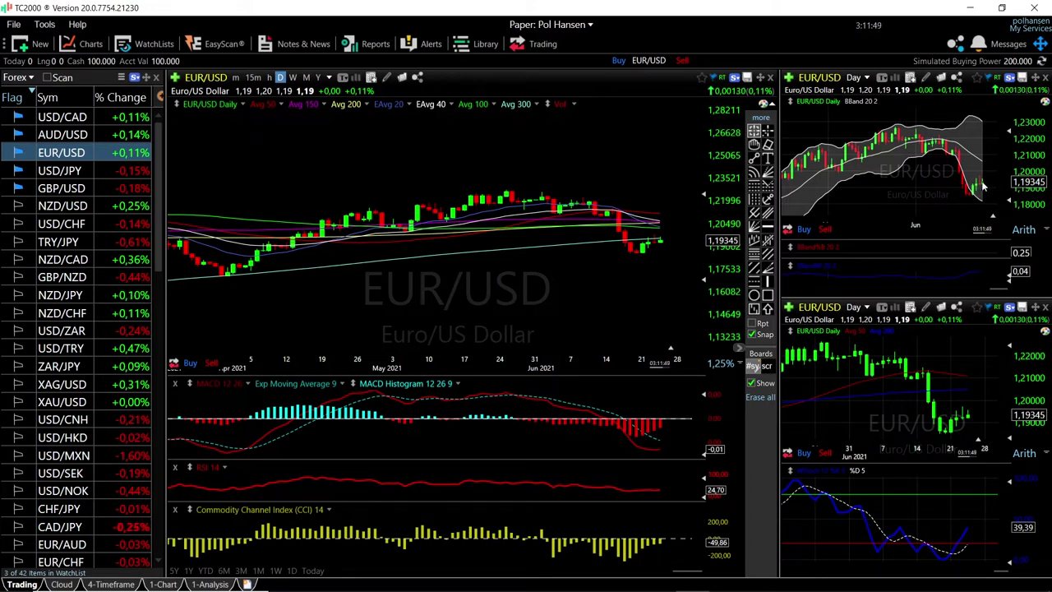
{"action": "left_click_drag", "start_coordinate": [980, 185], "coordinate": [981, 168]}
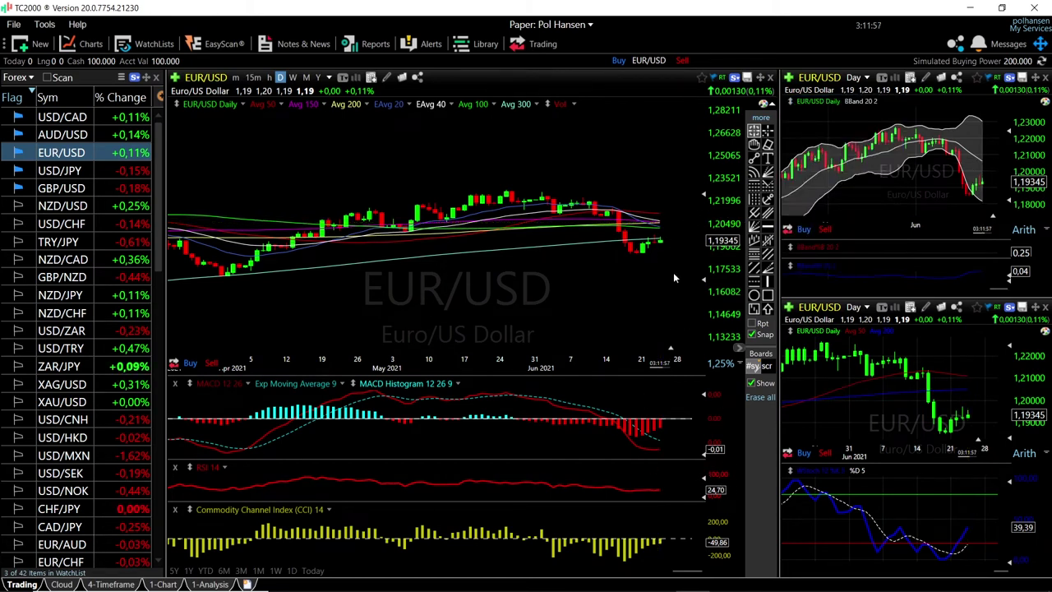
{"action": "scroll", "coordinate": [663, 258], "scroll_direction": "up", "scroll_amount": 5}
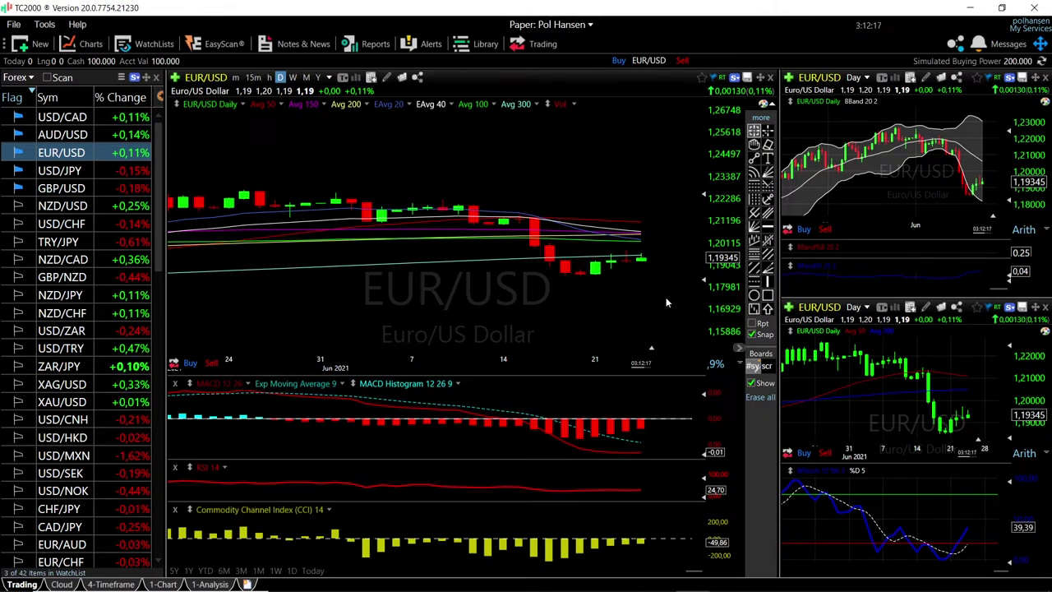
Measure EUR/USD's percentage drop from late May to June 20, then load AUD/USD
{"action": "scroll", "coordinate": [575, 197], "scroll_direction": "down", "scroll_amount": 5}
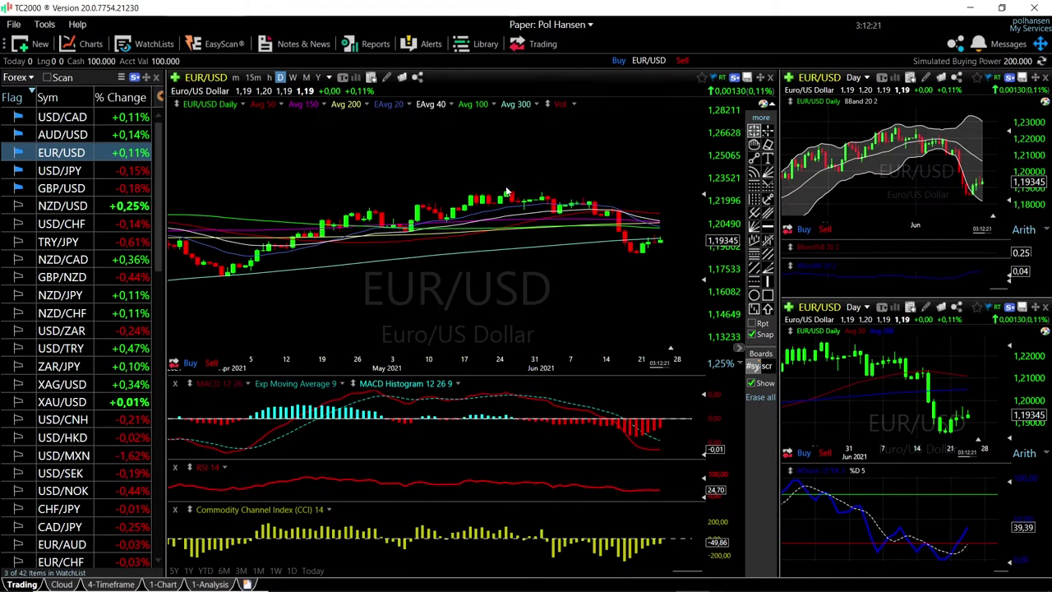
{"action": "mouse_move", "coordinate": [506, 189]}
{"action": "left_click_drag", "start_coordinate": [506, 189], "coordinate": [636, 251]}
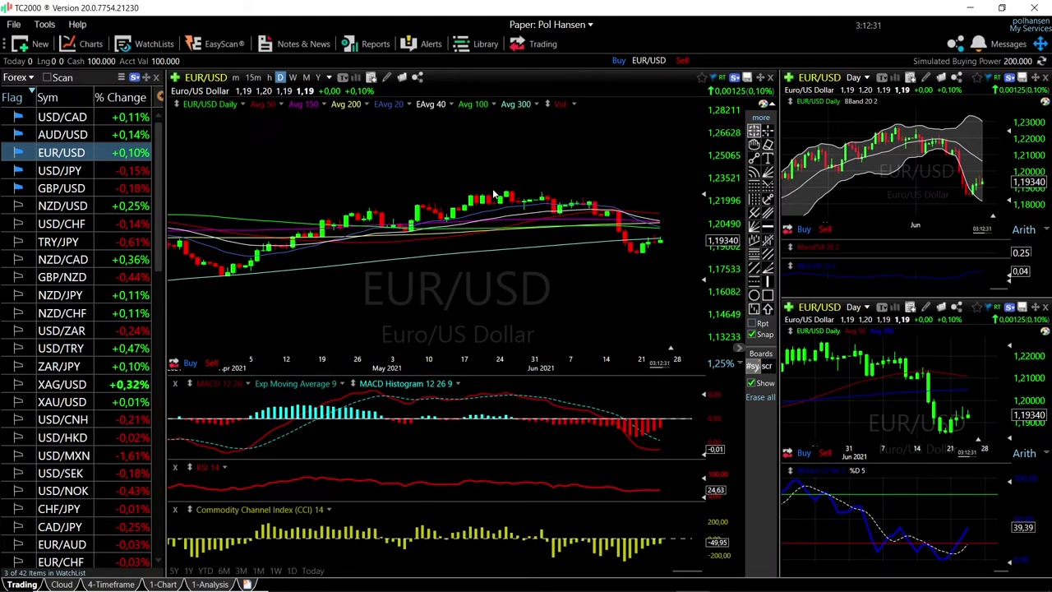
{"action": "left_click", "coordinate": [55, 135]}
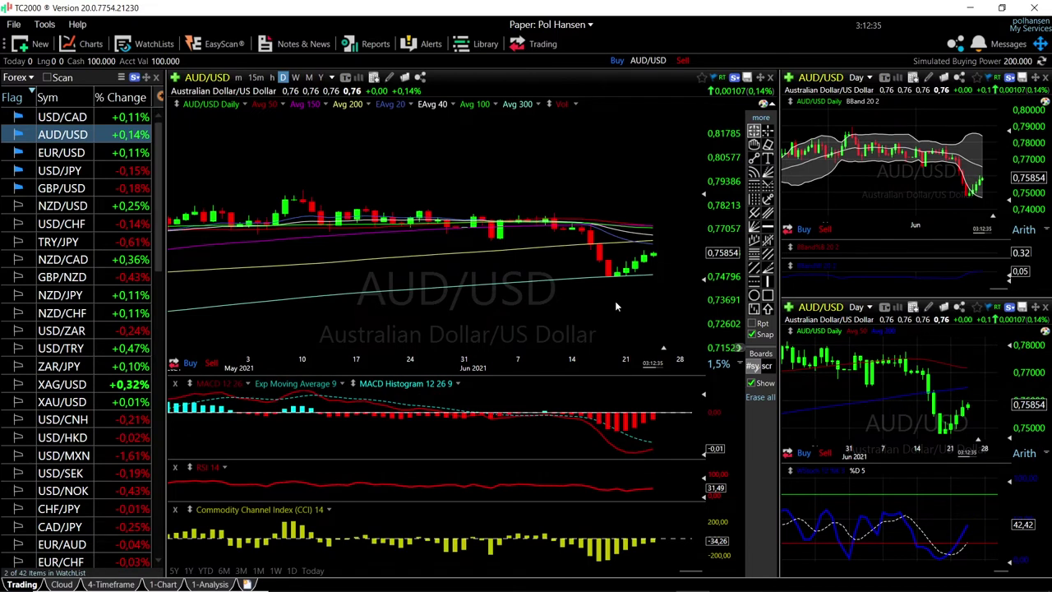
Zoom in on mid-May to late-June AUD/USD candles, then load USD/CAD into all charts
{"action": "scroll", "coordinate": [614, 300], "scroll_direction": "up", "scroll_amount": 2}
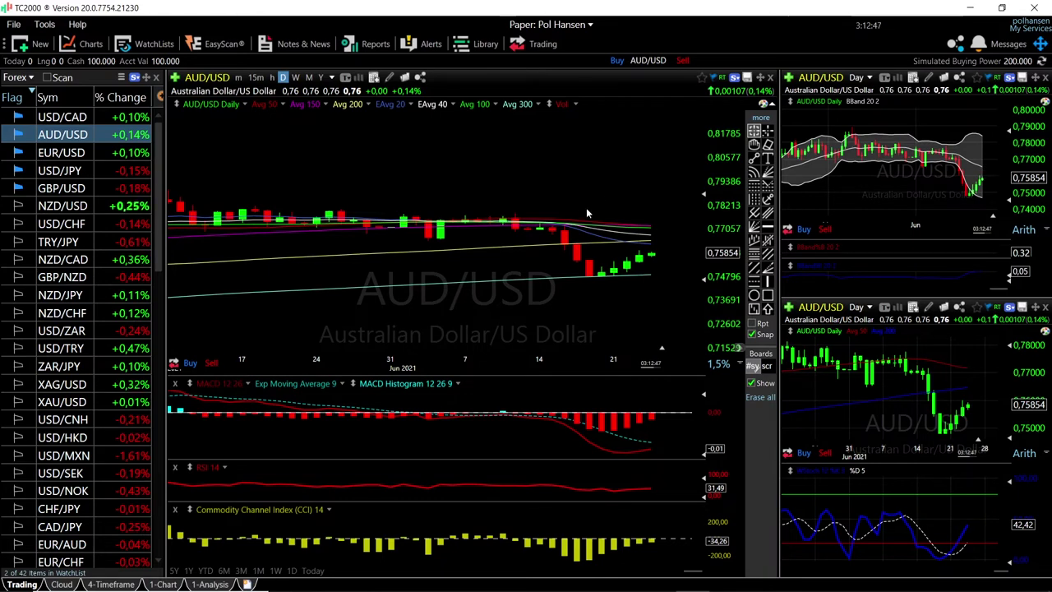
{"action": "mouse_move", "coordinate": [982, 170]}
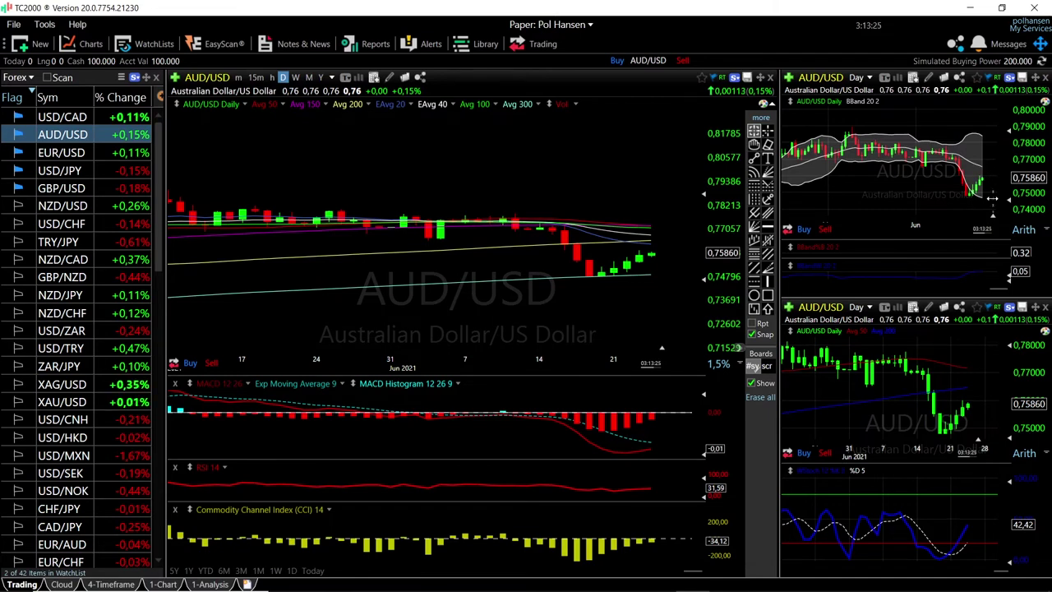
{"action": "left_click", "coordinate": [62, 117]}
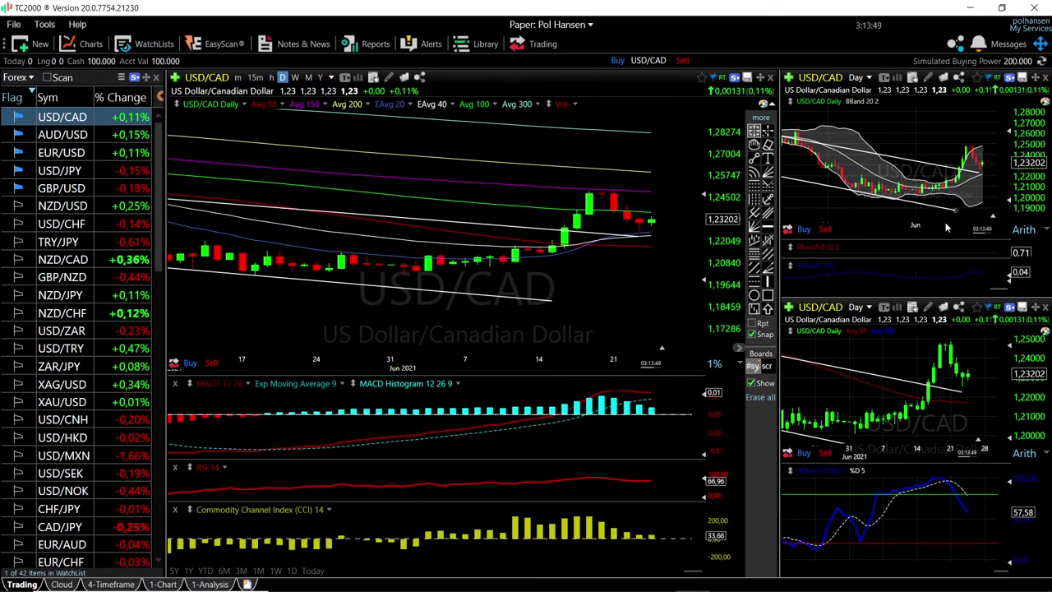
Read USD/CAD's 25 June Bollinger Band values and zoom out to February–June 2021
{"action": "scroll", "coordinate": [973, 215], "scroll_direction": "up", "scroll_amount": 3}
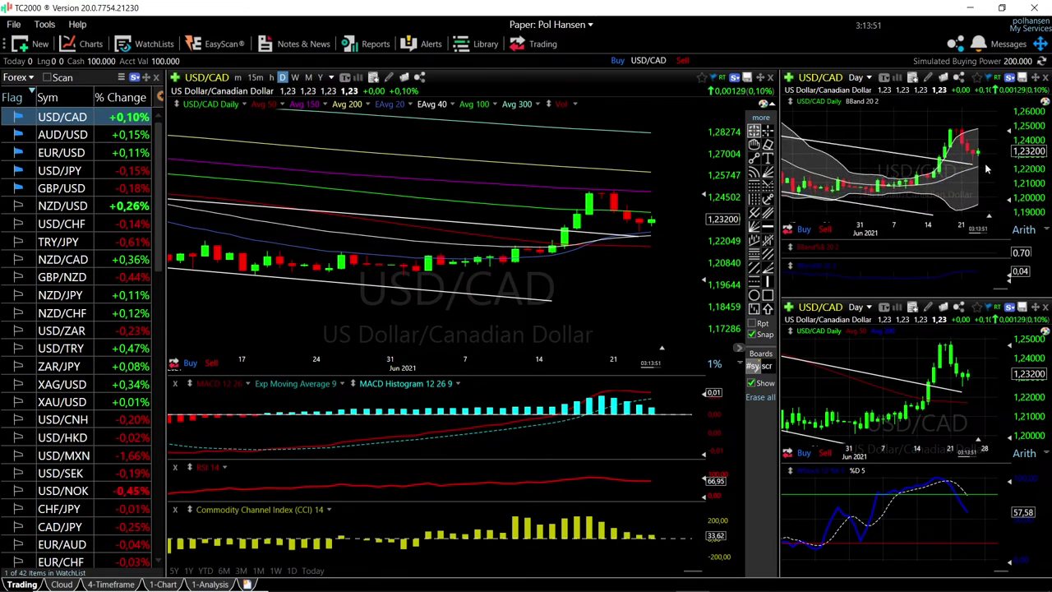
{"action": "left_click", "coordinate": [985, 168]}
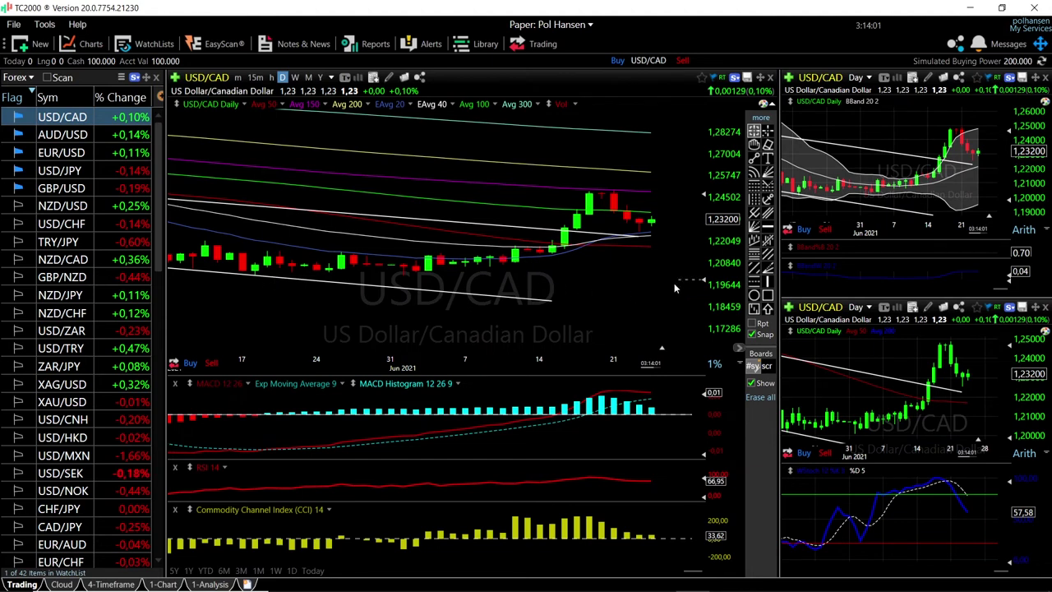
{"action": "scroll", "coordinate": [681, 284], "scroll_direction": "down", "scroll_amount": 3}
{"action": "scroll", "coordinate": [629, 271], "scroll_direction": "down", "scroll_amount": 3}
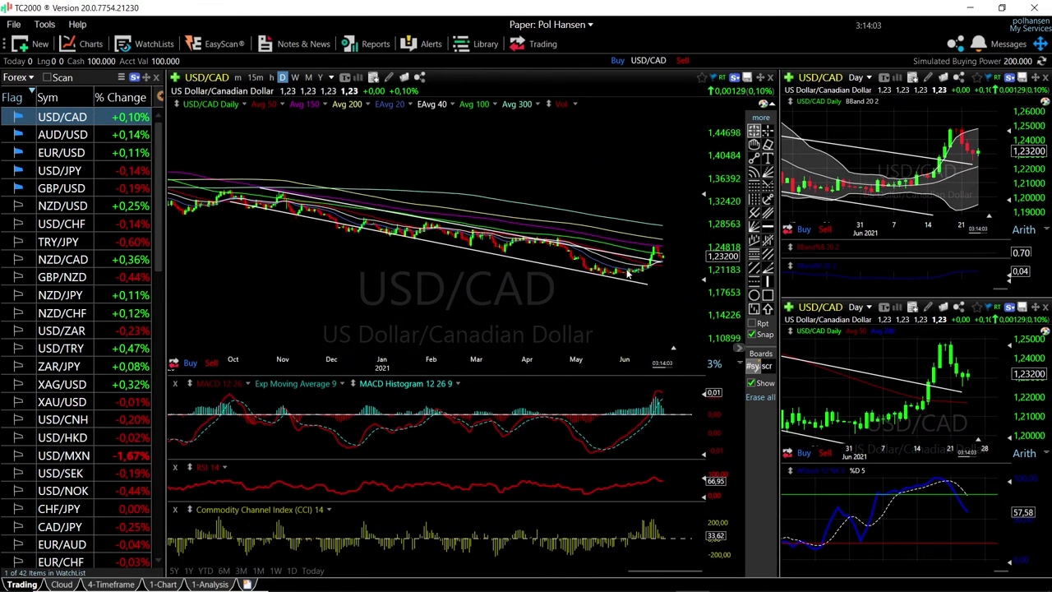
{"action": "scroll", "coordinate": [626, 271], "scroll_direction": "down", "scroll_amount": 2}
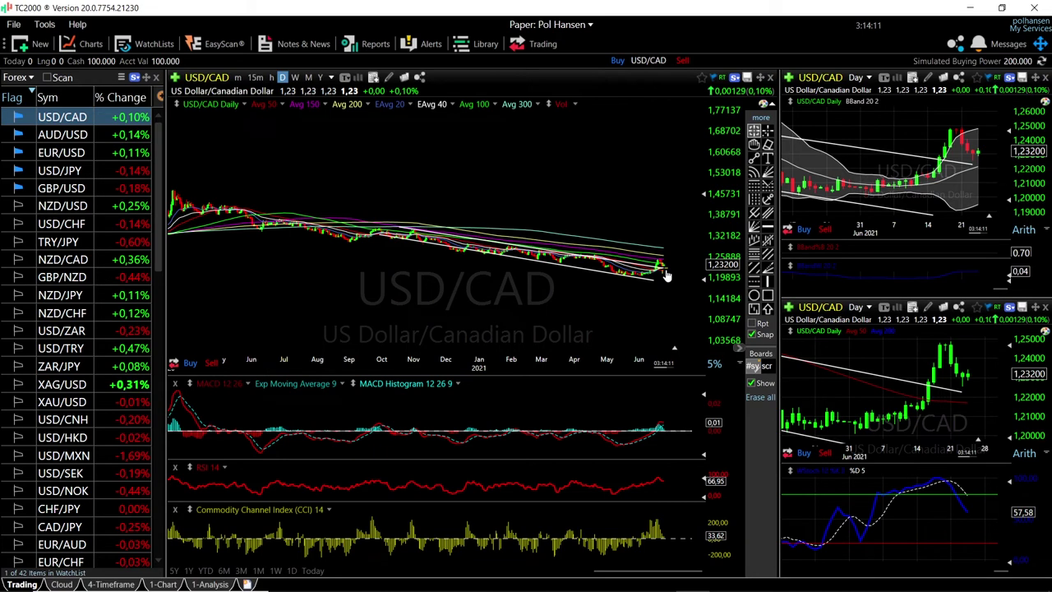
{"action": "scroll", "coordinate": [665, 271], "scroll_direction": "up", "scroll_amount": 4}
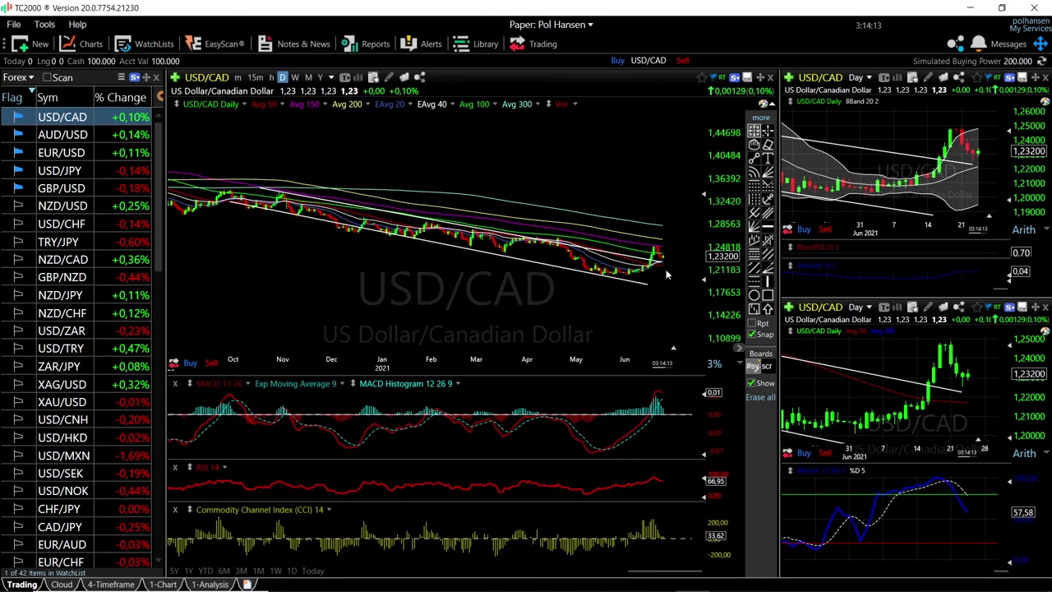
{"action": "scroll", "coordinate": [687, 276], "scroll_direction": "up", "scroll_amount": 3}
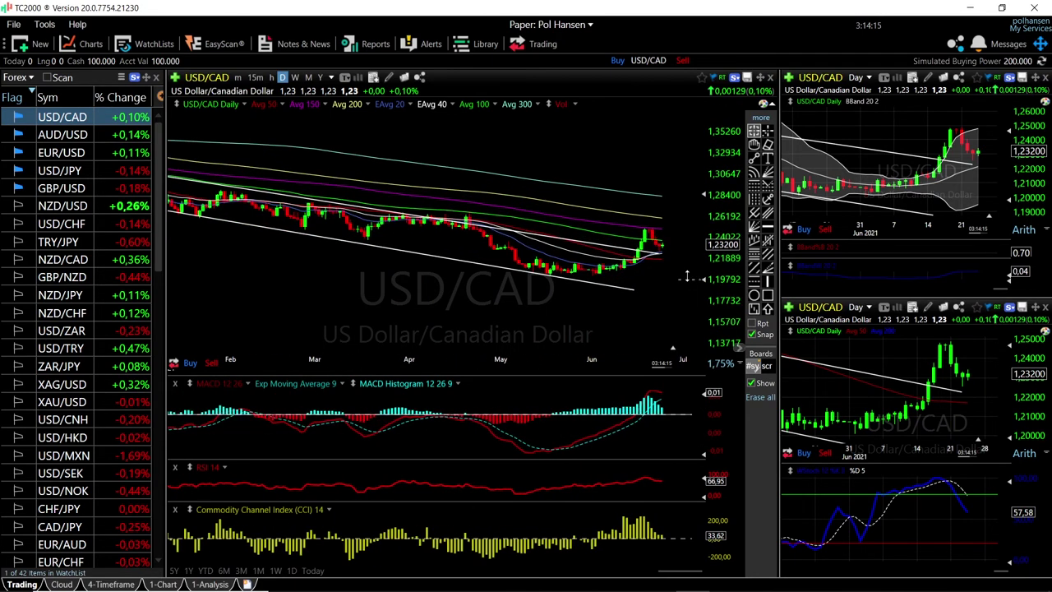